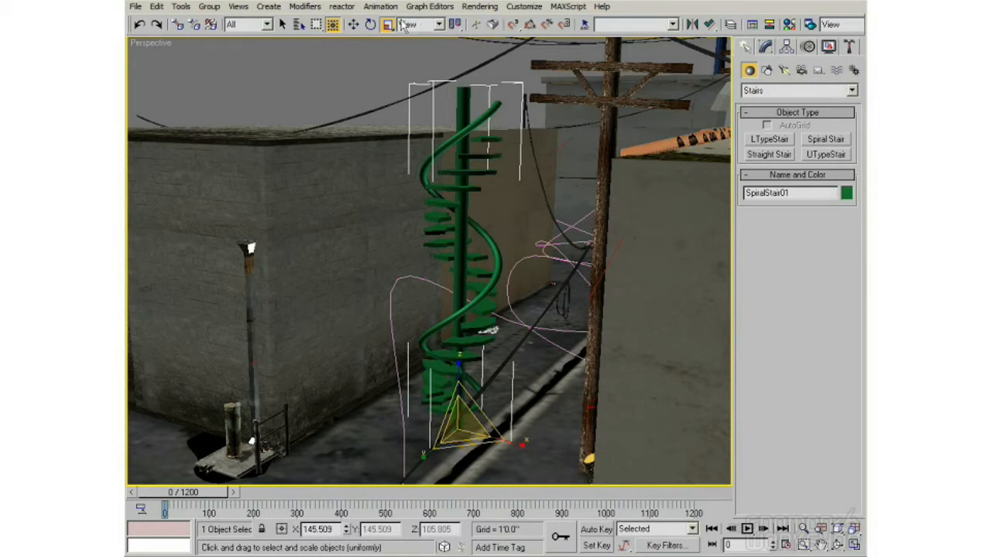
- Show the spiral staircase in the four-viewport layout and activate the Move tool
alt+middle_drag(425, 281, 442, 296)
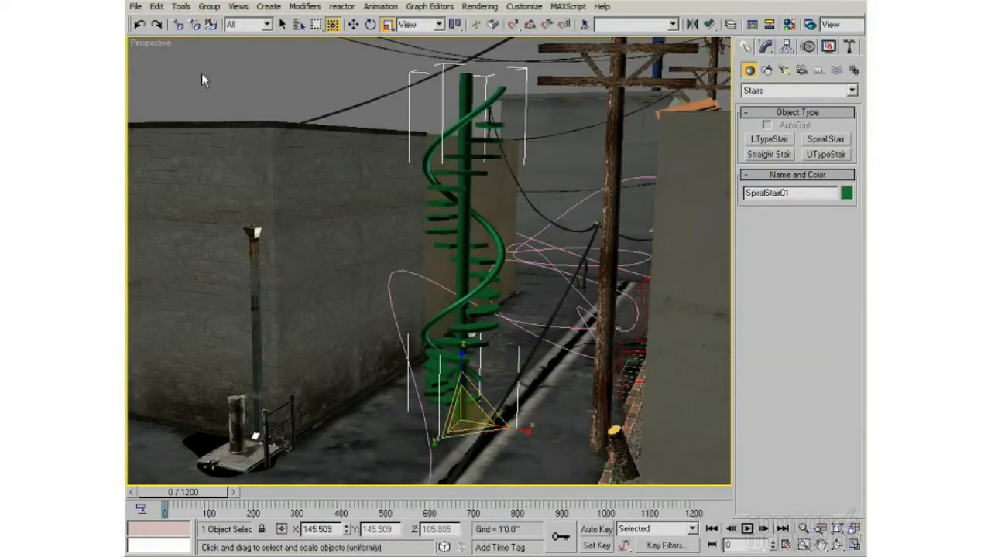
alt+middle_drag(436, 456, 434, 417)
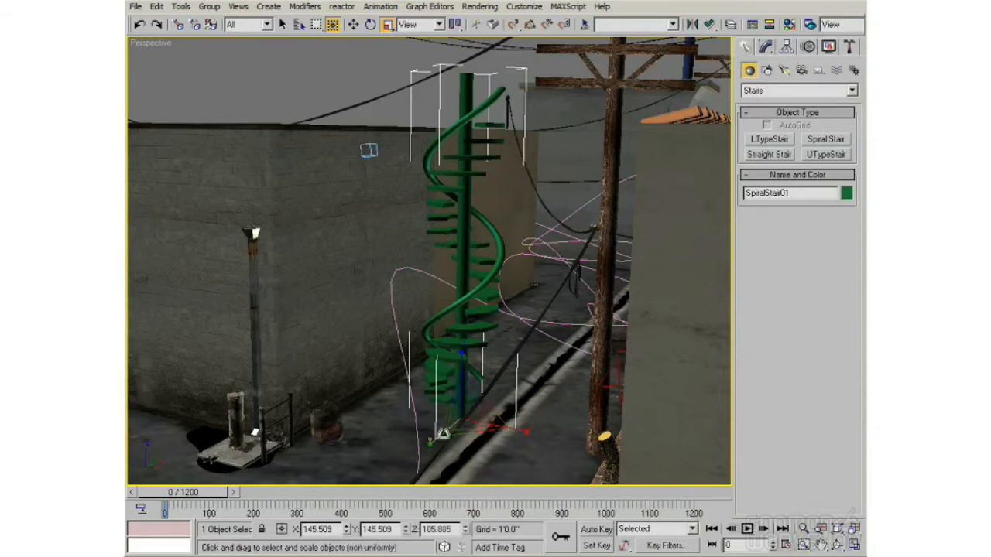
alt+middle_drag(398, 360, 402, 346)
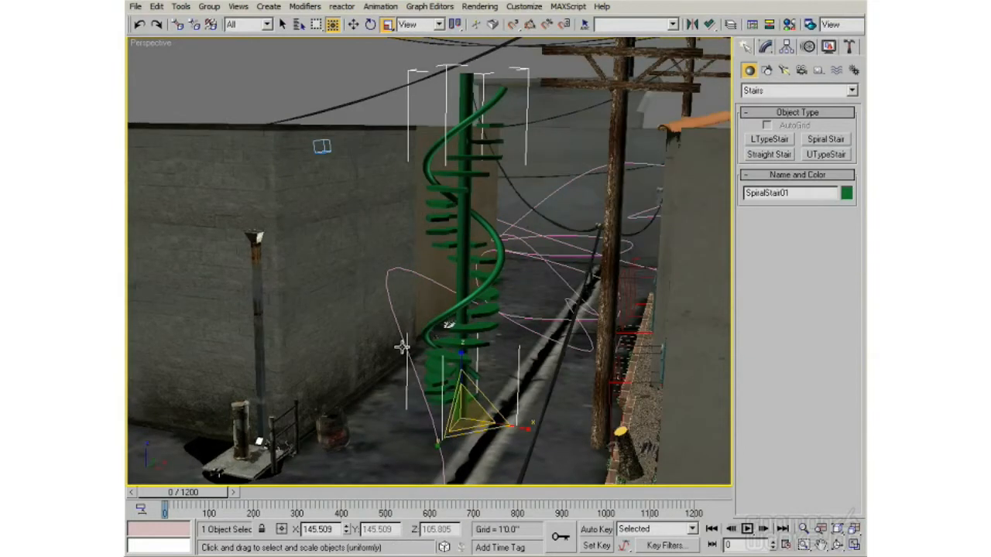
key(alt+w)
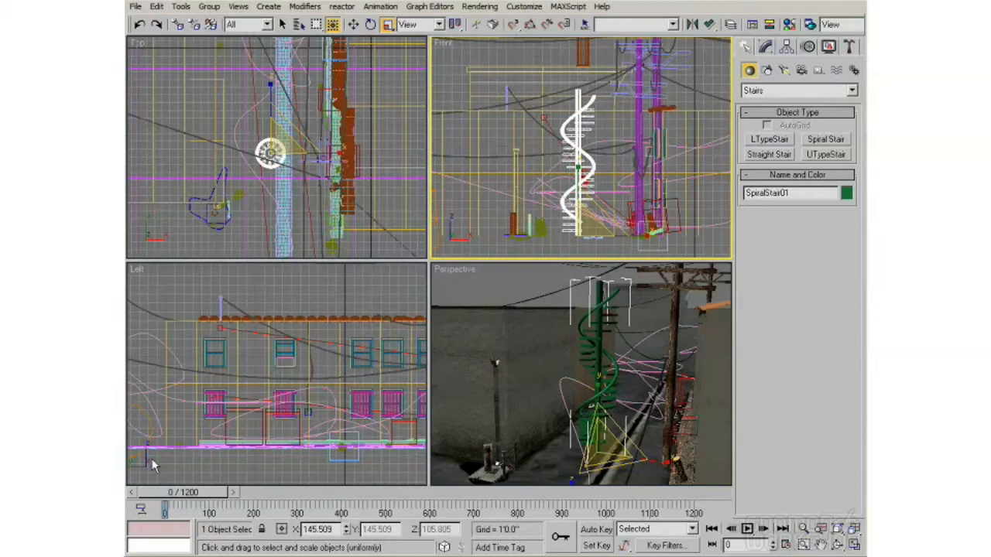
click(353, 25)
middle_drag(602, 420, 585, 400)
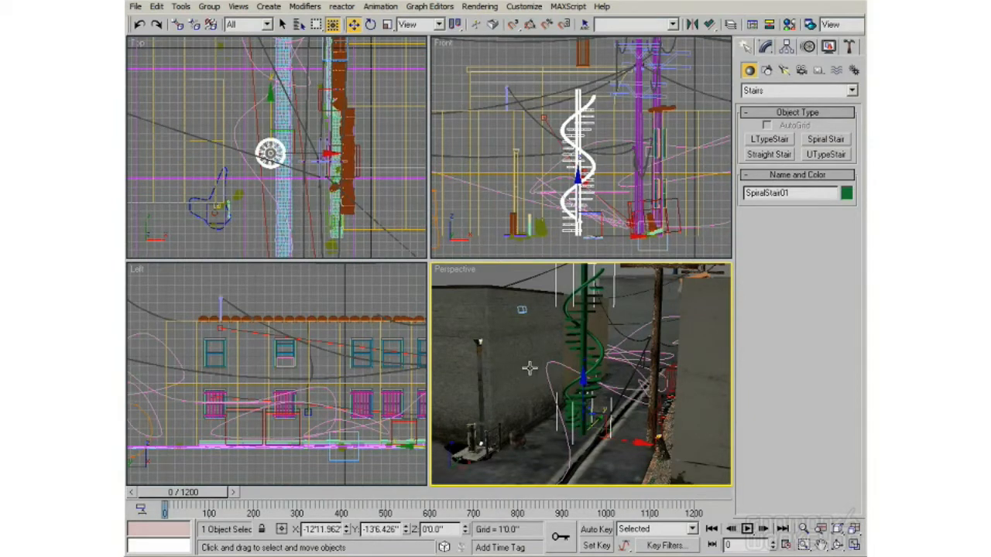
- Compare the staircase's Move gizmo axes under the View coordinate system by activating the Top, Left and Front viewports in turn
right_click(391, 208)
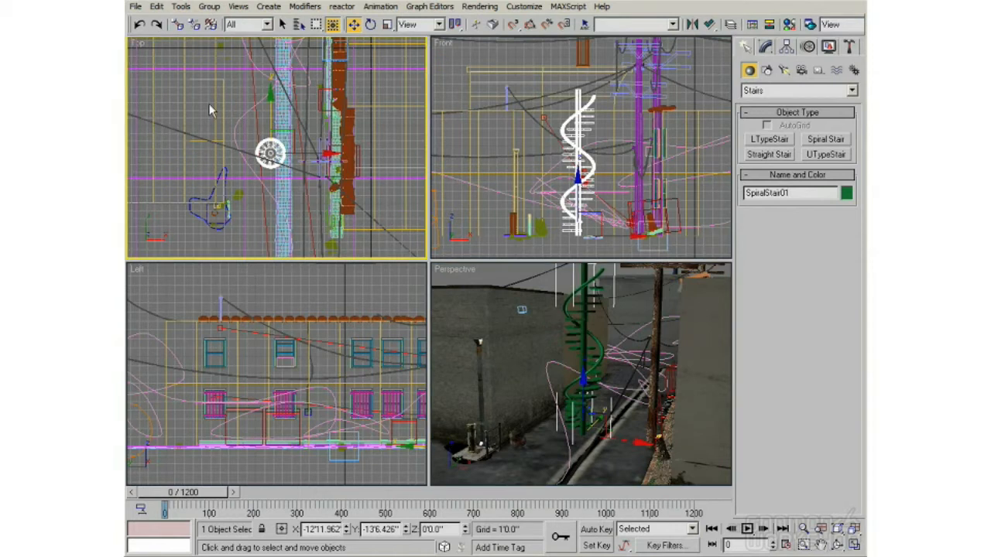
right_click(316, 269)
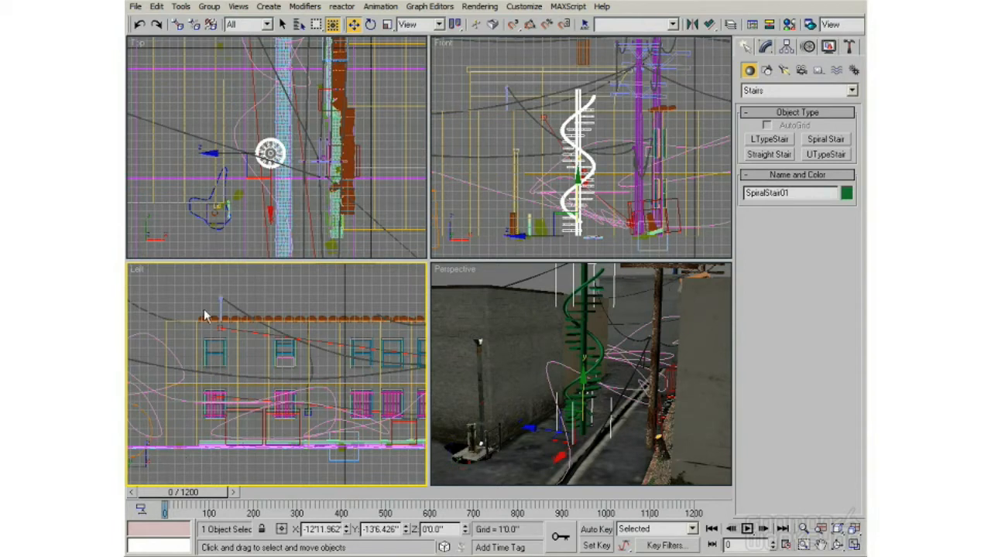
middle_drag(337, 380, 179, 388)
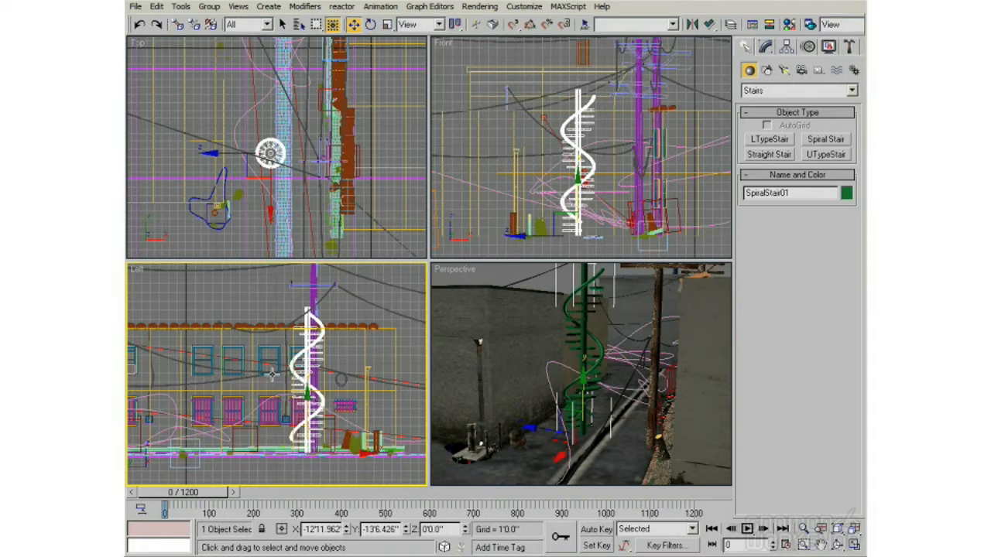
right_click(223, 229)
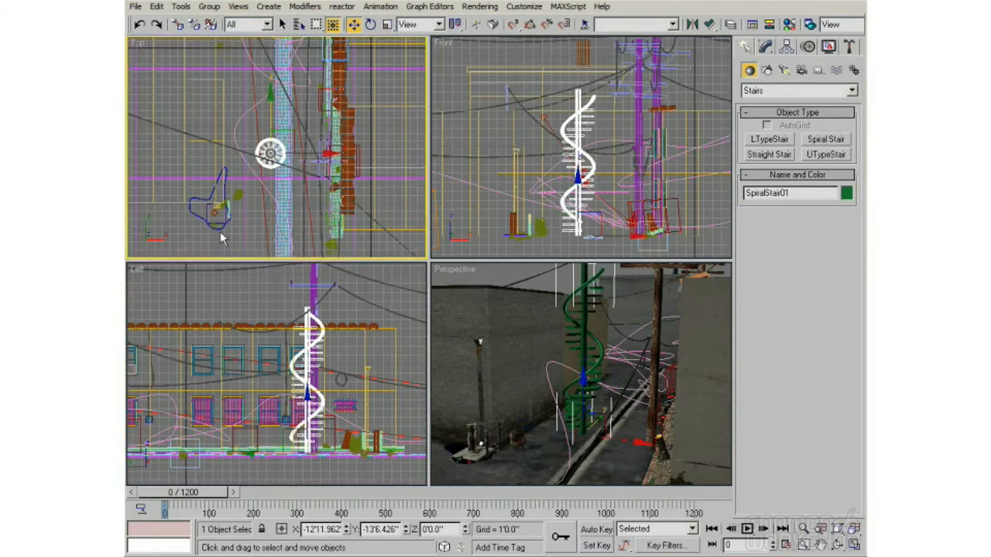
right_click(463, 225)
right_click(416, 336)
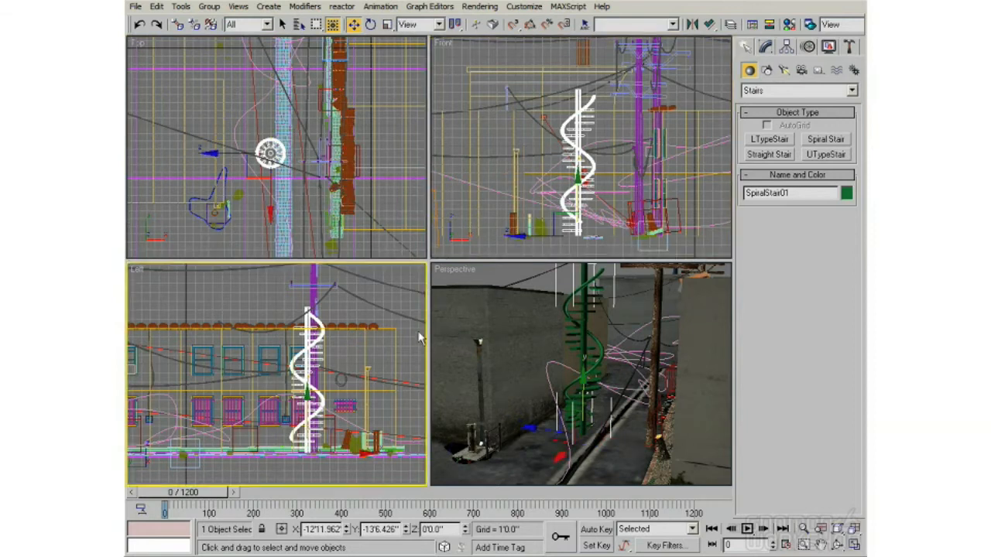
right_click(456, 240)
right_click(414, 234)
right_click(399, 301)
right_click(451, 240)
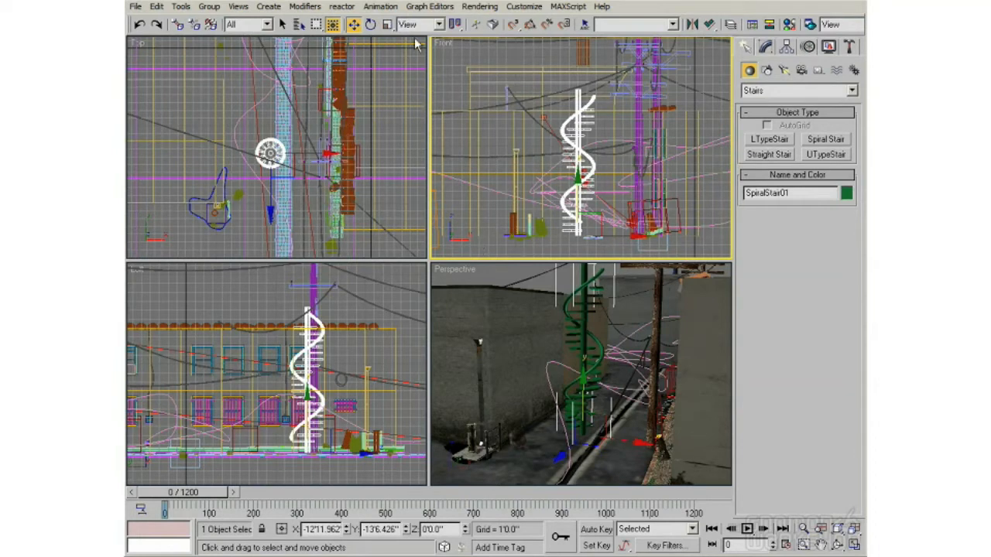
- Set the Move reference coordinate system to World and compare the gizmo axes across all four viewports
click(438, 25)
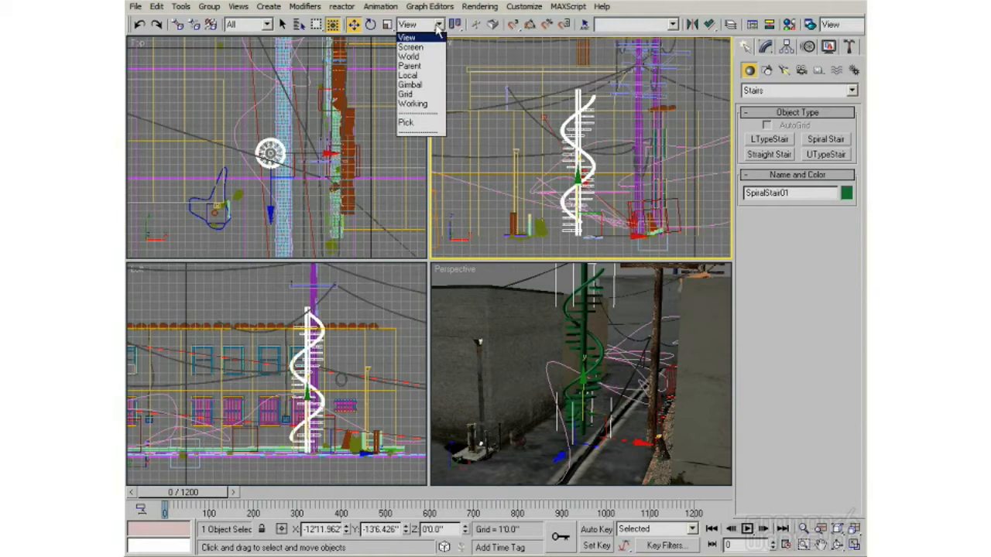
click(422, 57)
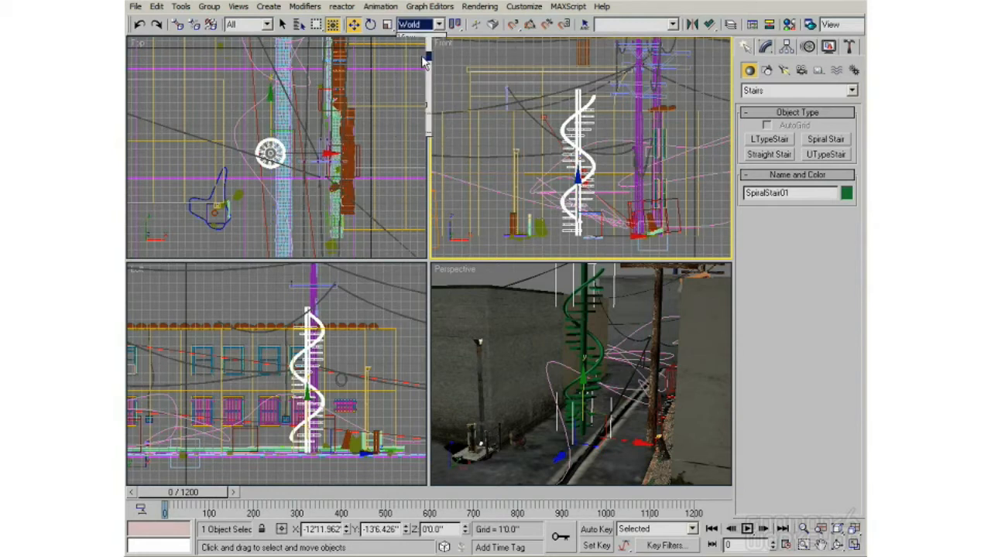
right_click(364, 216)
right_click(378, 312)
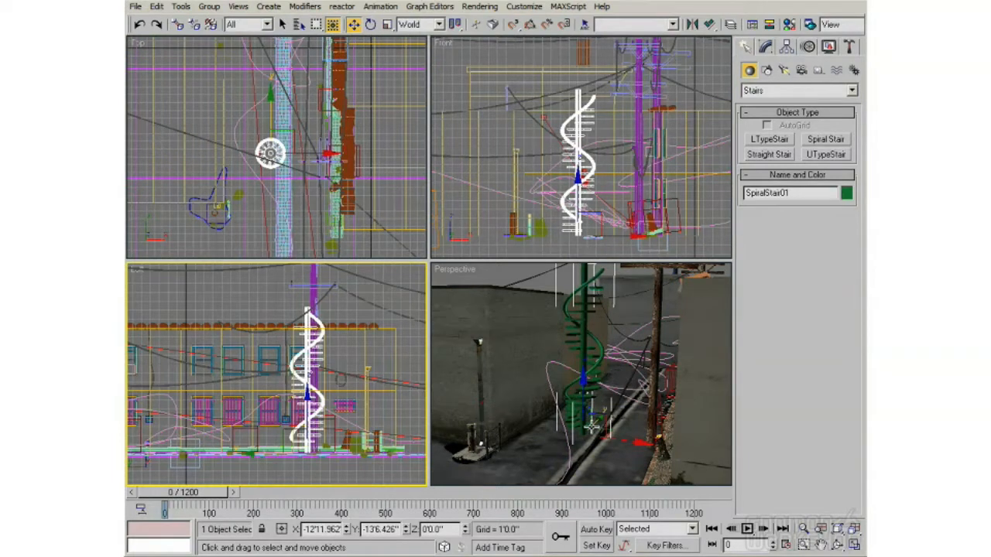
right_click(550, 364)
right_click(535, 243)
right_click(382, 232)
right_click(383, 308)
right_click(501, 323)
right_click(517, 219)
right_click(414, 240)
right_click(398, 308)
right_click(491, 316)
right_click(489, 246)
right_click(409, 231)
right_click(399, 308)
right_click(491, 311)
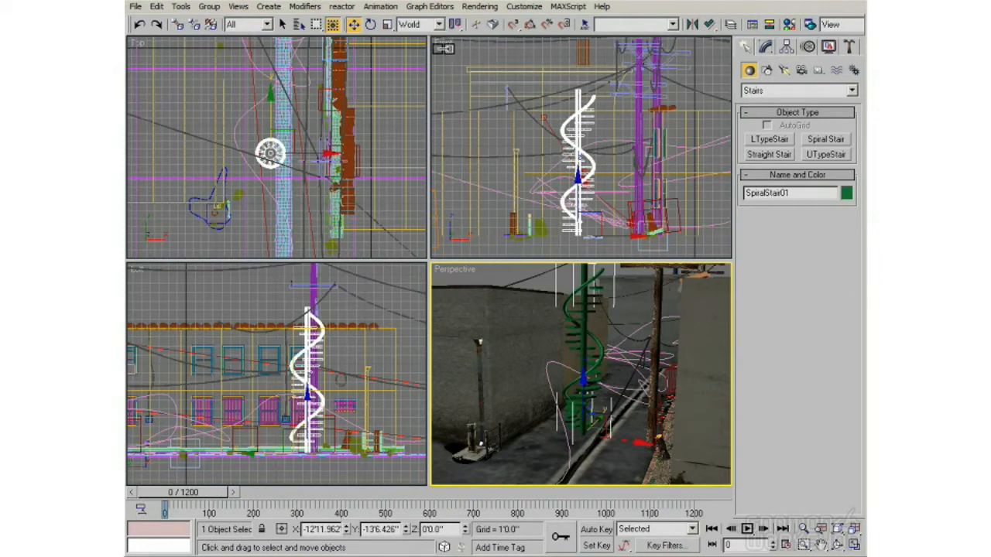
- Set the reference coordinate system to Screen and move the staircase in Perspective to about X -12'3", Y -15'2", Z 1'2"
click(441, 25)
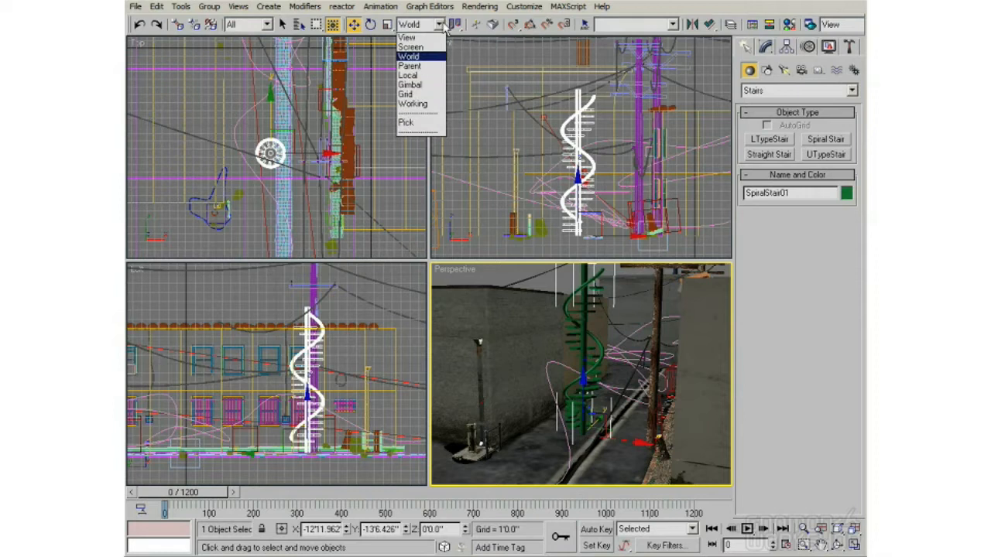
click(411, 47)
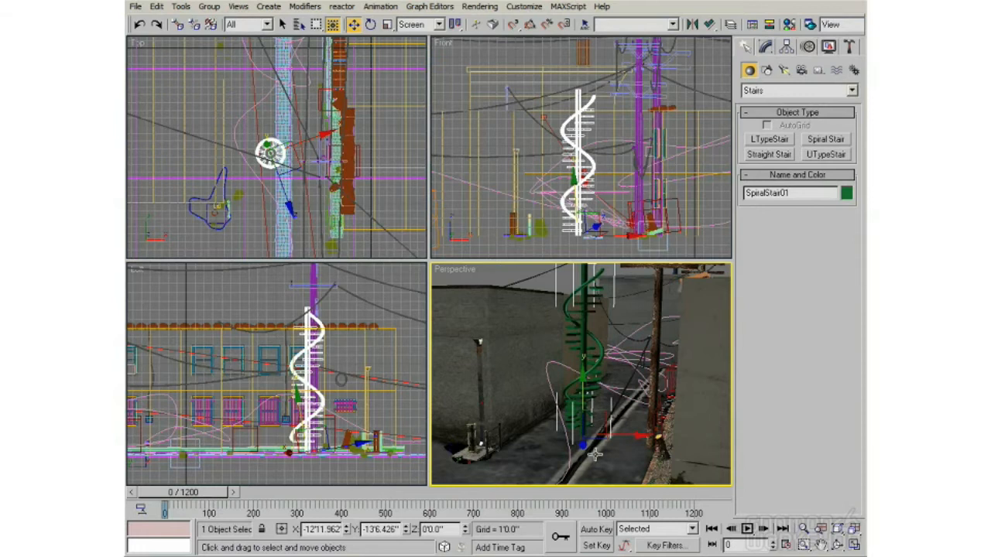
right_click(598, 410)
click(617, 422)
drag(602, 416, 607, 370)
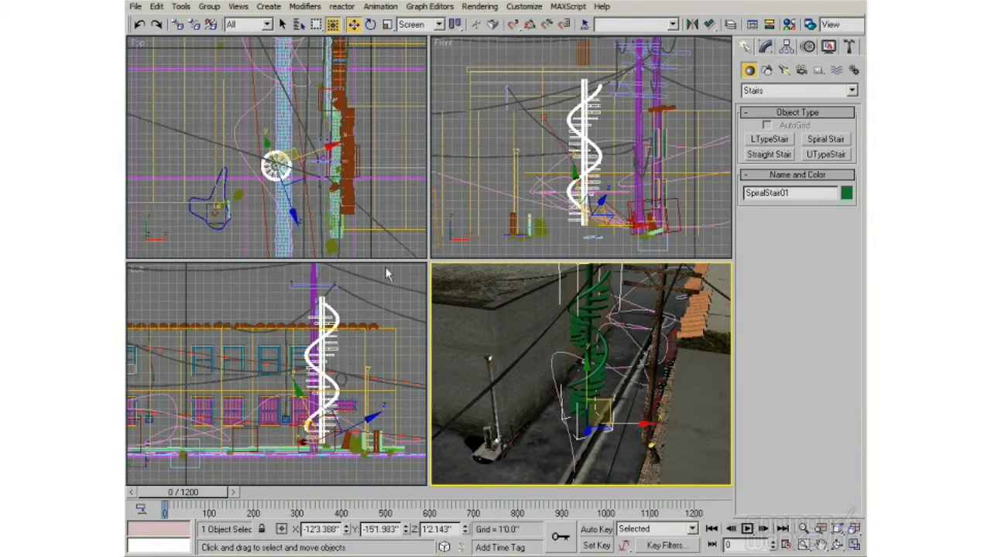
- Set the Move reference coordinate system to Local and maximize the Perspective viewport around the staircase
click(438, 25)
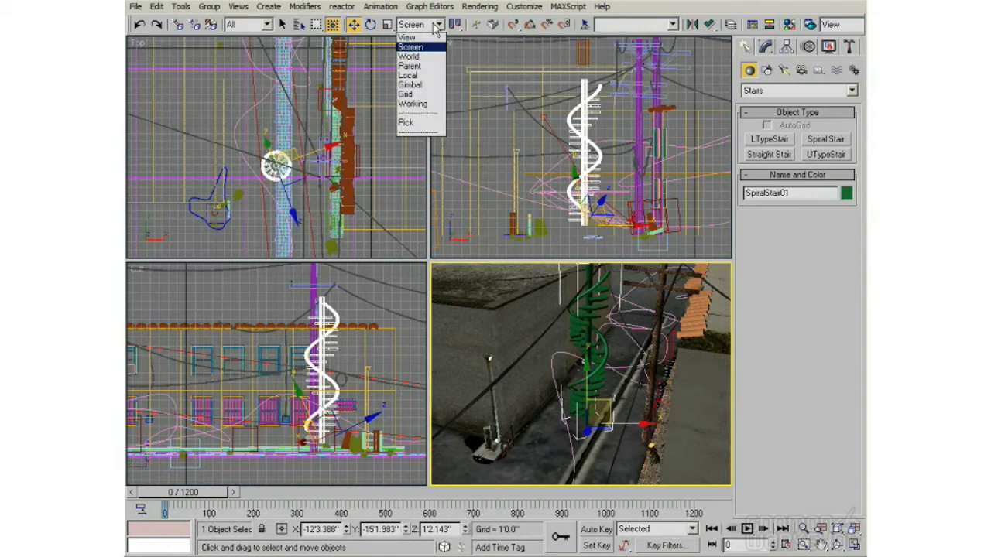
click(423, 77)
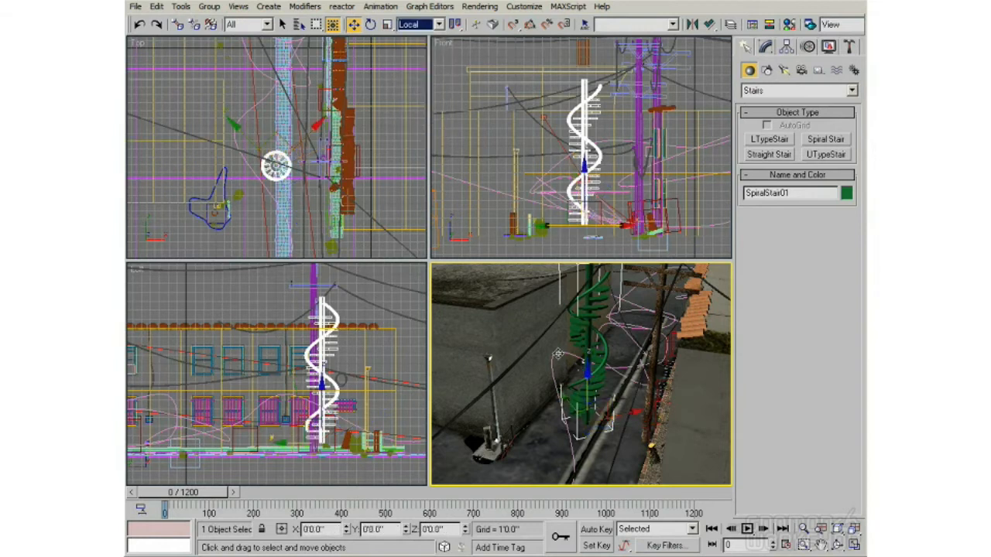
mouse_move(604, 415)
alt+middle_down()
mouse_move(588, 425)
mouse_move(602, 419)
mouse_move(585, 417)
alt+middle_up()
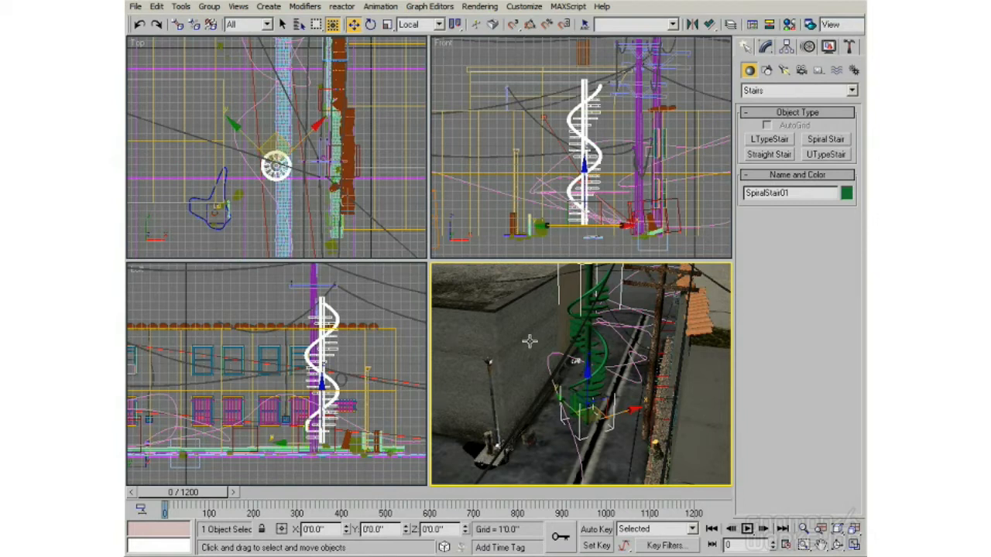
key(alt+w)
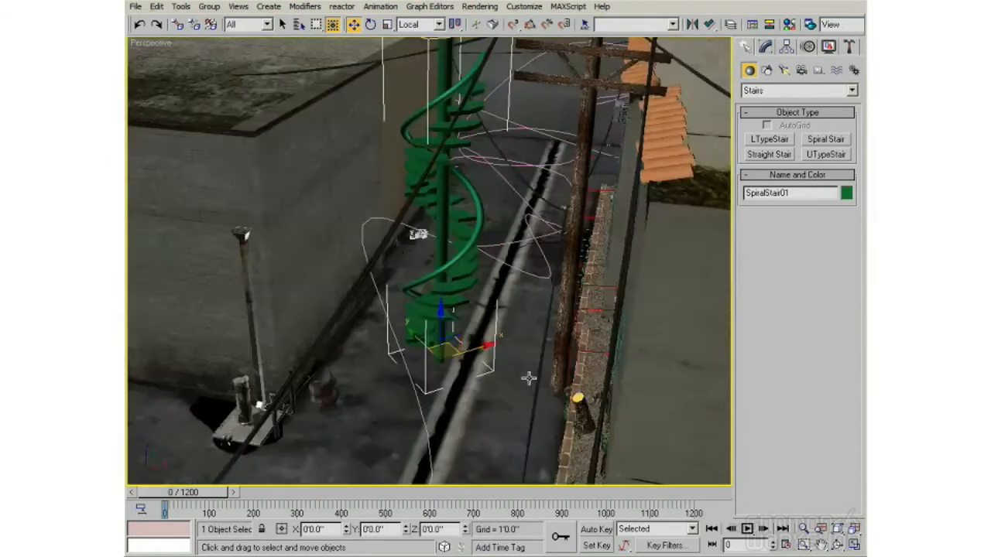
alt+middle_drag(474, 343, 416, 324)
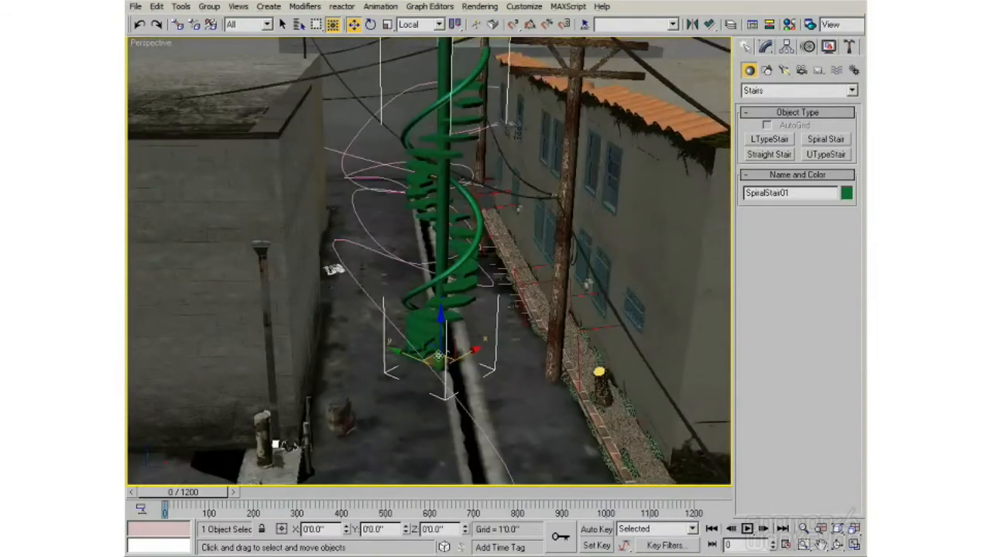
alt+middle_drag(435, 385, 306, 456)
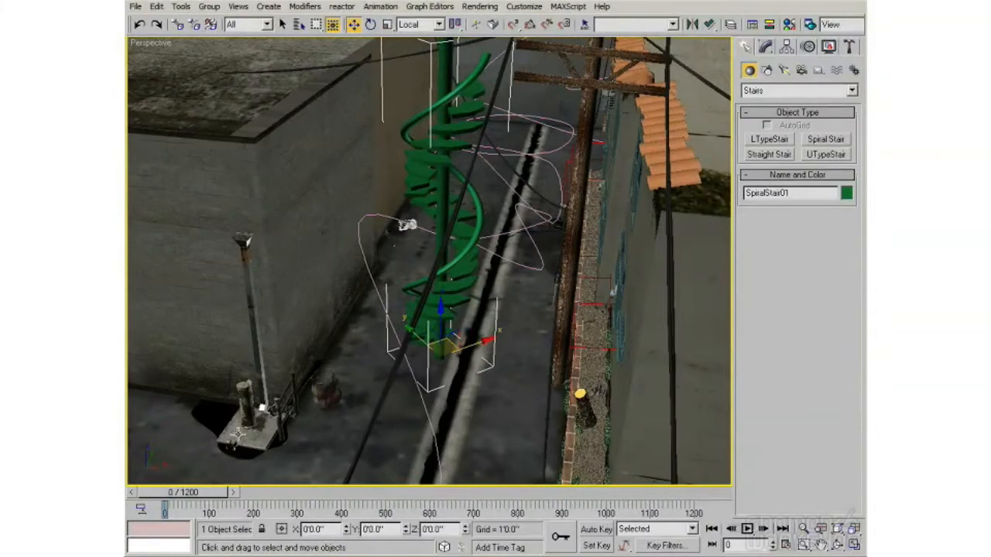
alt+middle_drag(360, 372, 387, 360)
- Move the spiral staircase a short distance using its local axes
drag(435, 357, 426, 387)
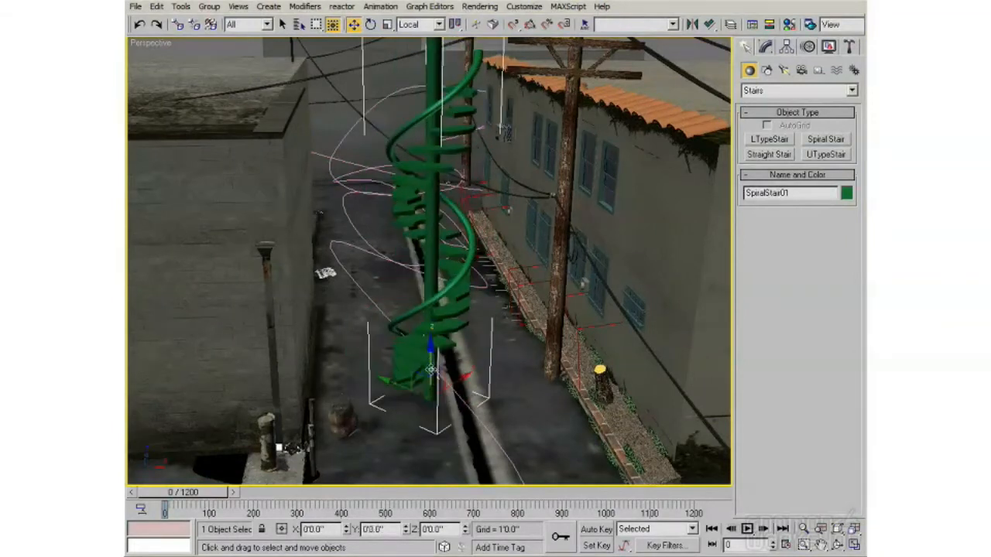
mouse_move(429, 352)
mouse_down()
mouse_move(430, 298)
mouse_move(432, 368)
mouse_up()
right_click(432, 367)
- Tilt the spiral staircase with Rotate in View coordinates to about X -8, Y 8, Z 44.5 degrees
alt+middle_drag(433, 363, 444, 337)
click(370, 26)
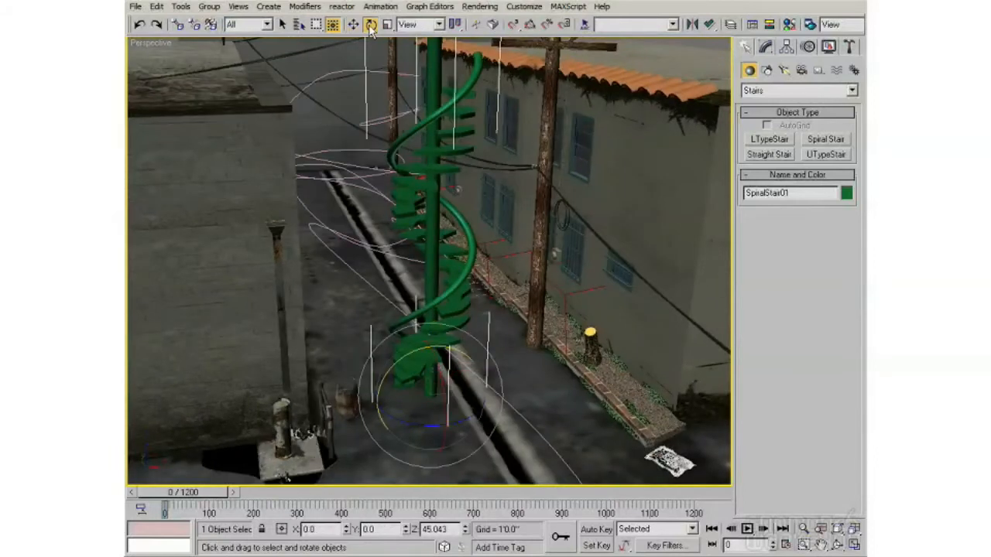
drag(441, 389, 440, 371)
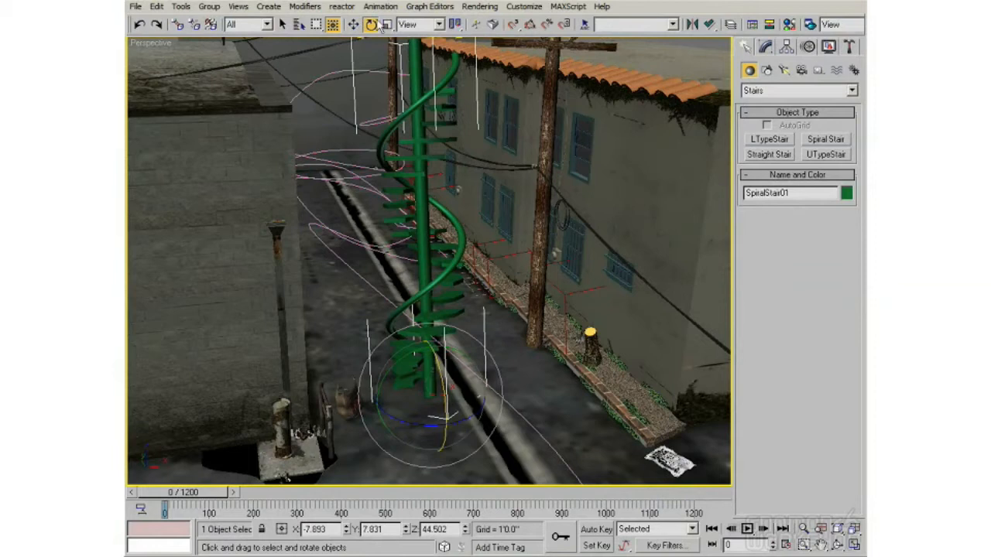
- Alternate between Move and Rotate to compare the reference coordinate system each tool keeps, ending on Rotate
click(354, 25)
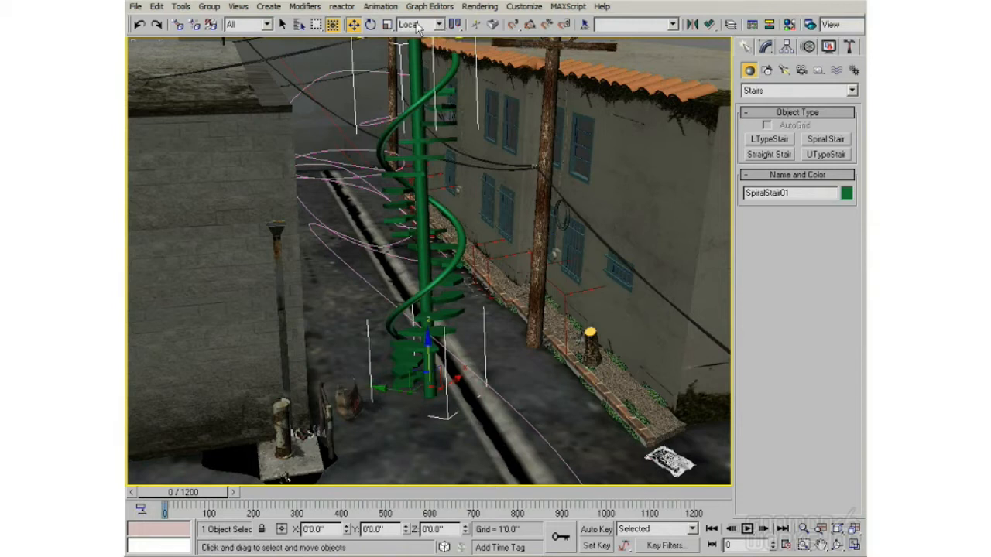
click(370, 25)
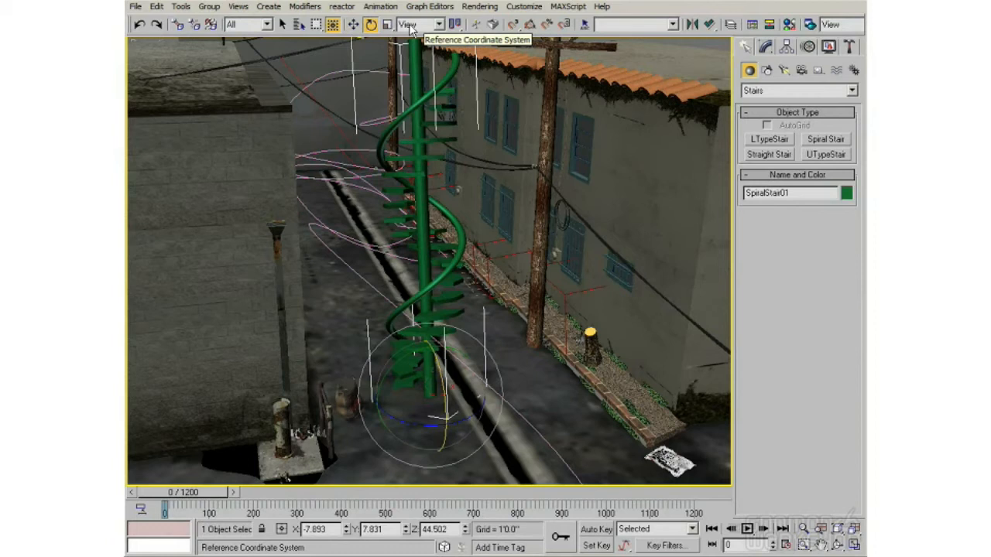
click(353, 25)
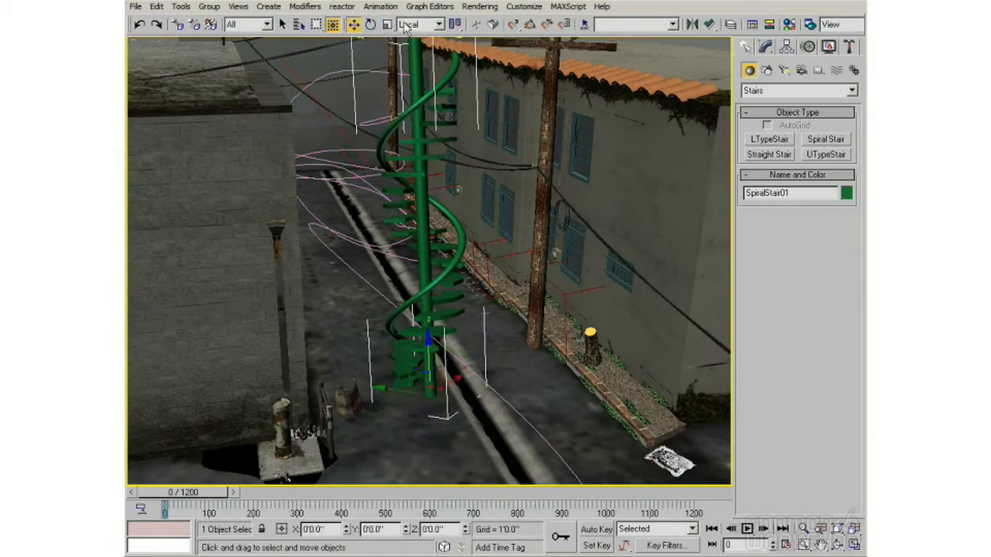
click(371, 26)
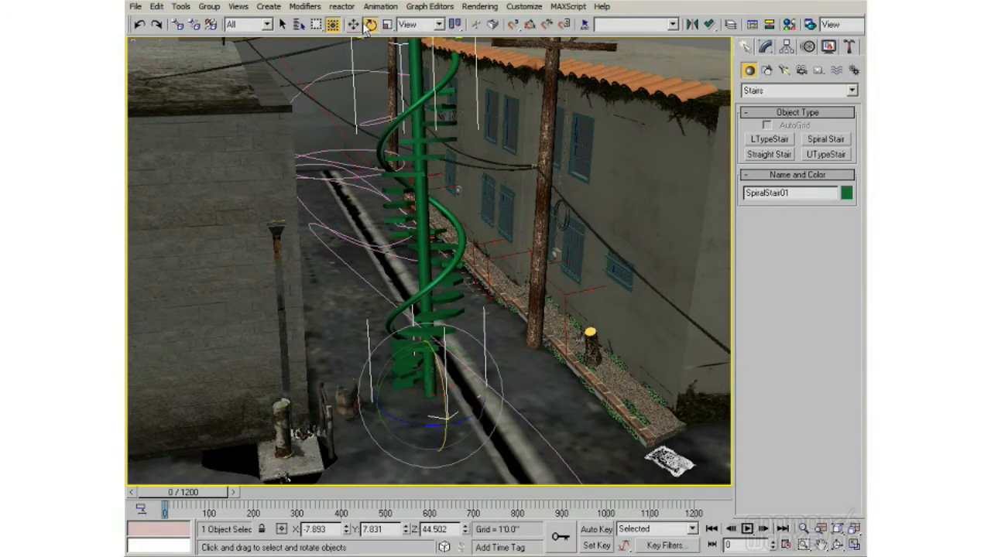
- Set the Rotate reference coordinate system to Local and rotate the staircase freehand about its own axes
click(418, 24)
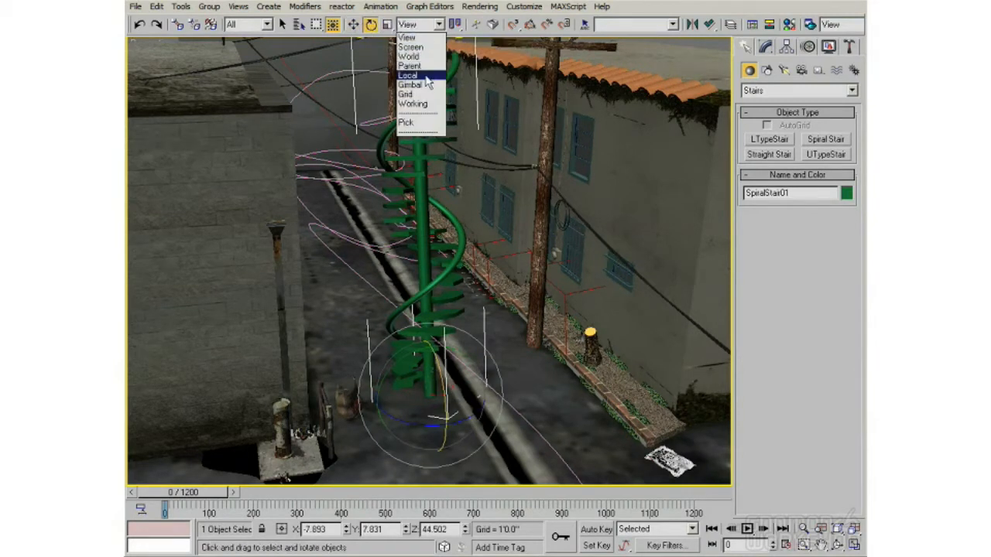
click(411, 75)
mouse_move(486, 364)
alt+middle_down()
mouse_move(449, 343)
mouse_move(469, 343)
mouse_move(473, 365)
alt+middle_up()
drag(403, 378, 404, 358)
drag(404, 416, 437, 408)
- Return Rotate to View coordinates and rotate the leaning staircase to about X -27, Y 40, Z 63 degrees
click(418, 24)
click(410, 37)
drag(412, 431, 428, 379)
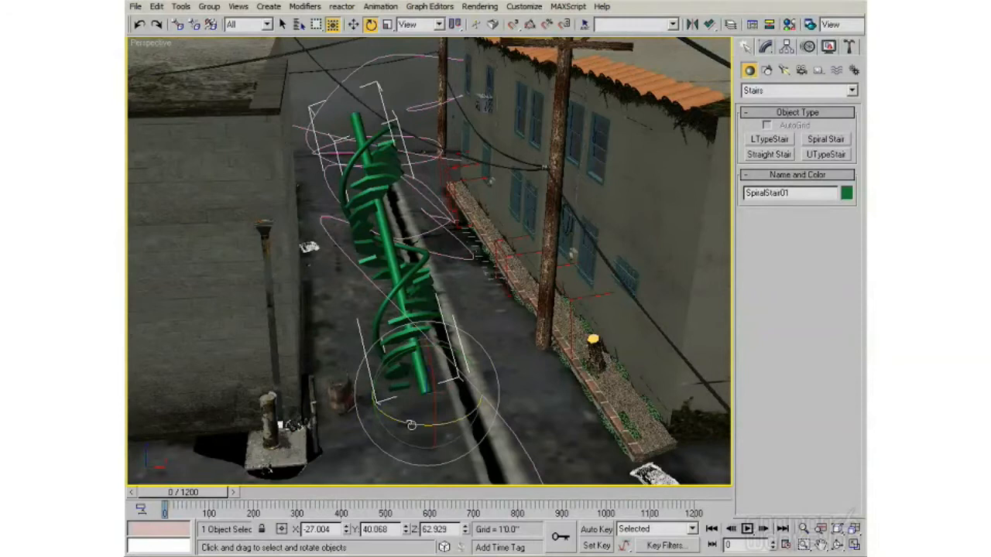
- Set Rotate to Local coordinates again and spin the leaning staircase about its own local Z axis
click(419, 24)
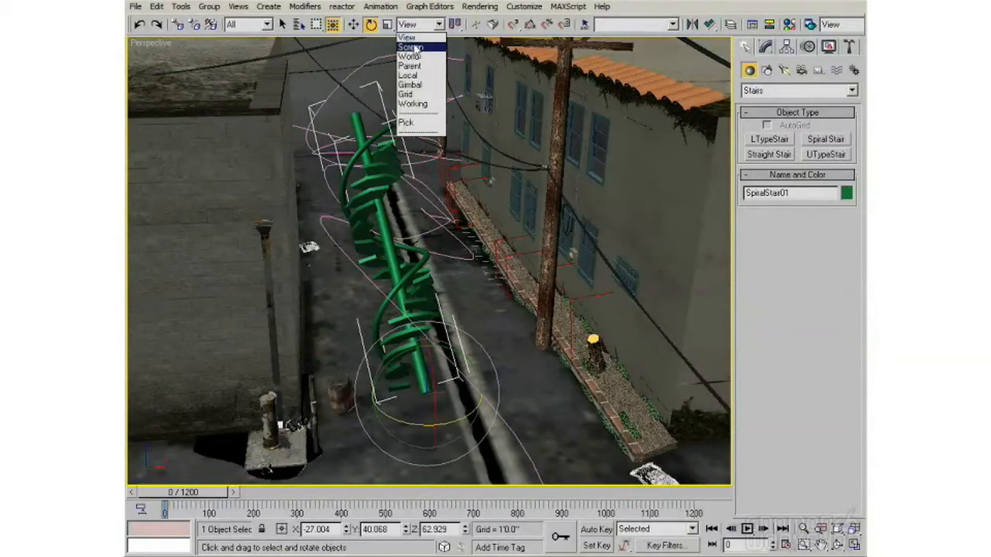
click(412, 74)
drag(425, 381, 511, 410)
- Keep Rotate in Local coordinates and tilt the staircase freehand about its own axes toward the building with the tiled roof
click(419, 27)
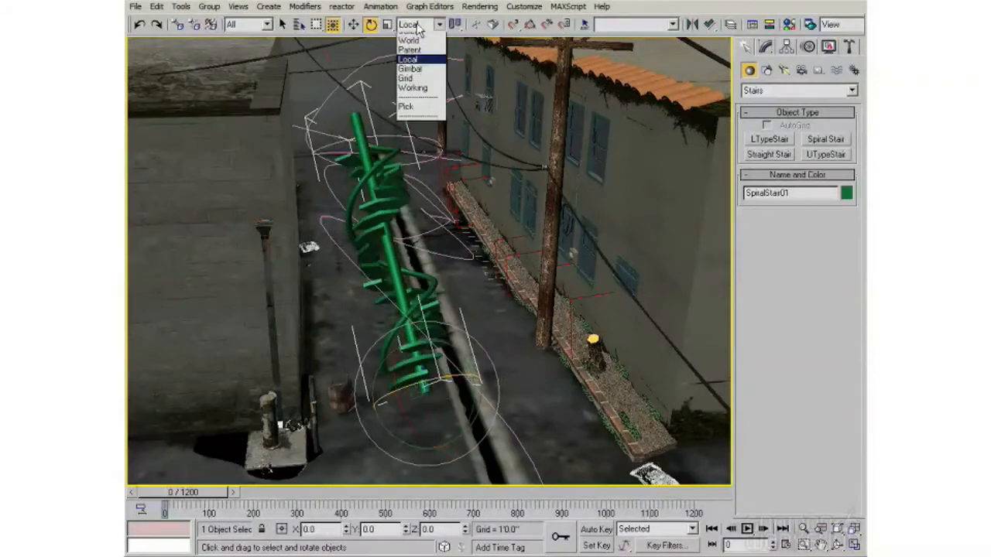
click(409, 33)
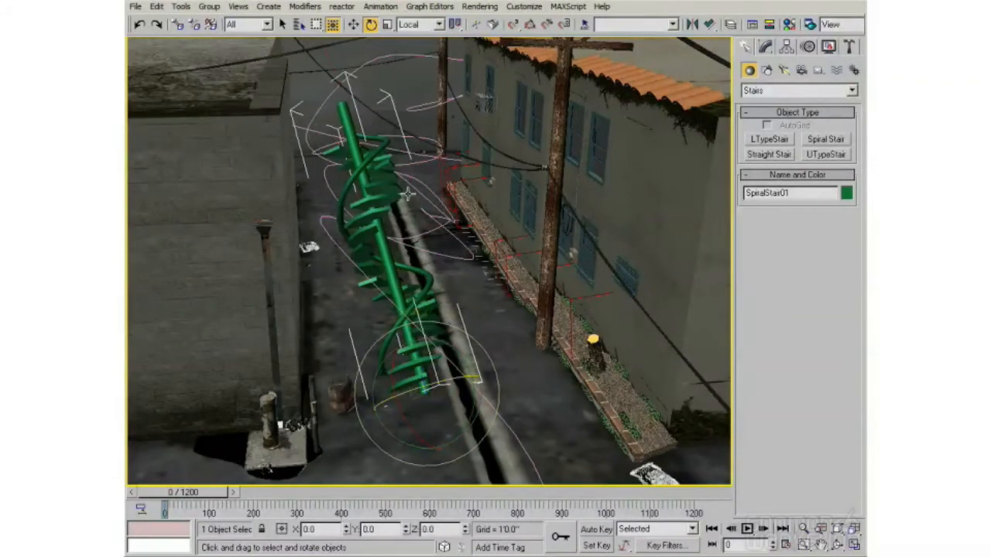
click(353, 25)
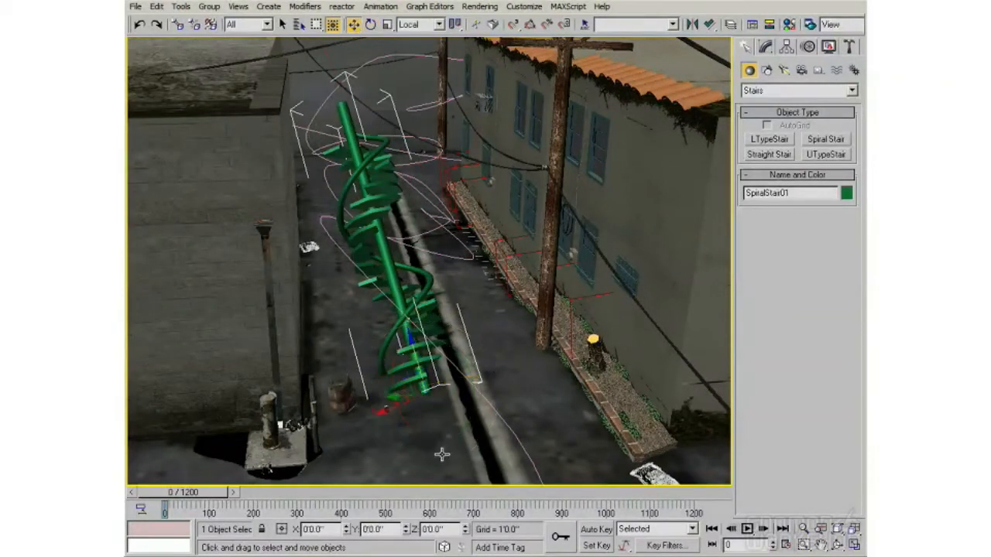
click(371, 24)
drag(423, 355, 472, 377)
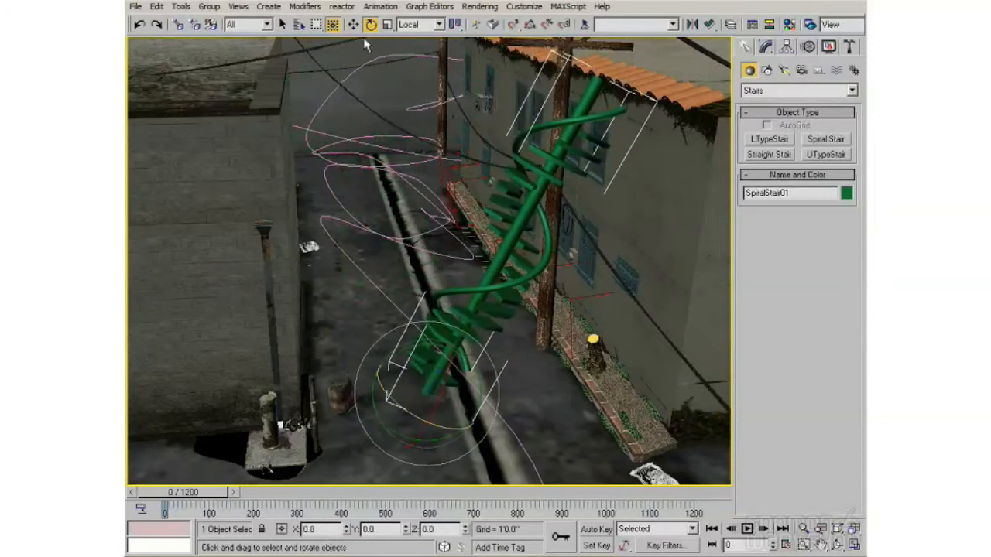
- Set the Move reference coordinate system to View and try the View axes on the leaning staircase
click(354, 25)
alt+middle_drag(482, 354, 465, 365)
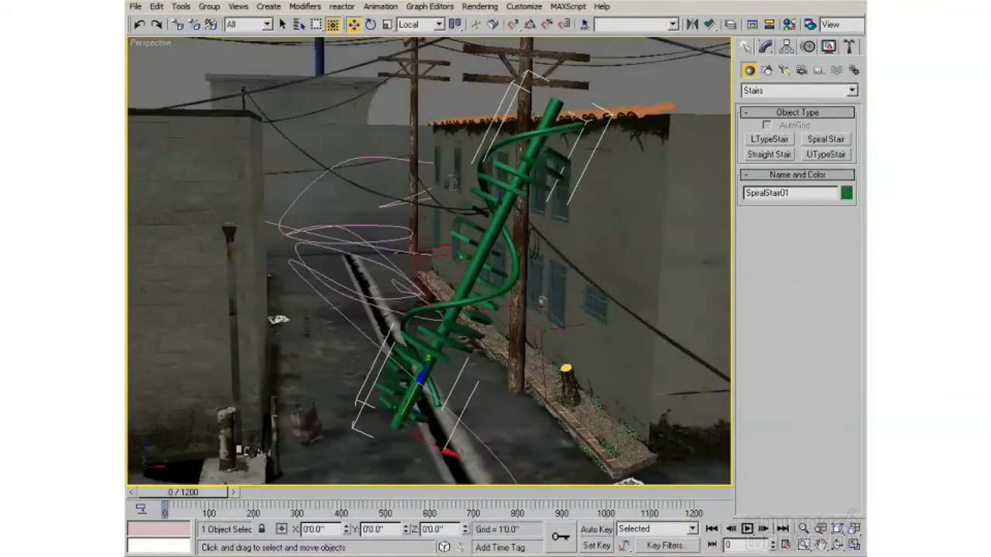
click(415, 25)
click(409, 39)
mouse_move(416, 408)
mouse_down()
mouse_move(454, 395)
mouse_move(381, 421)
mouse_move(442, 399)
mouse_move(420, 395)
mouse_move(404, 417)
mouse_up()
- Return Move to Local coordinates and try the leaning staircase's own X and Z axes
click(408, 27)
click(416, 75)
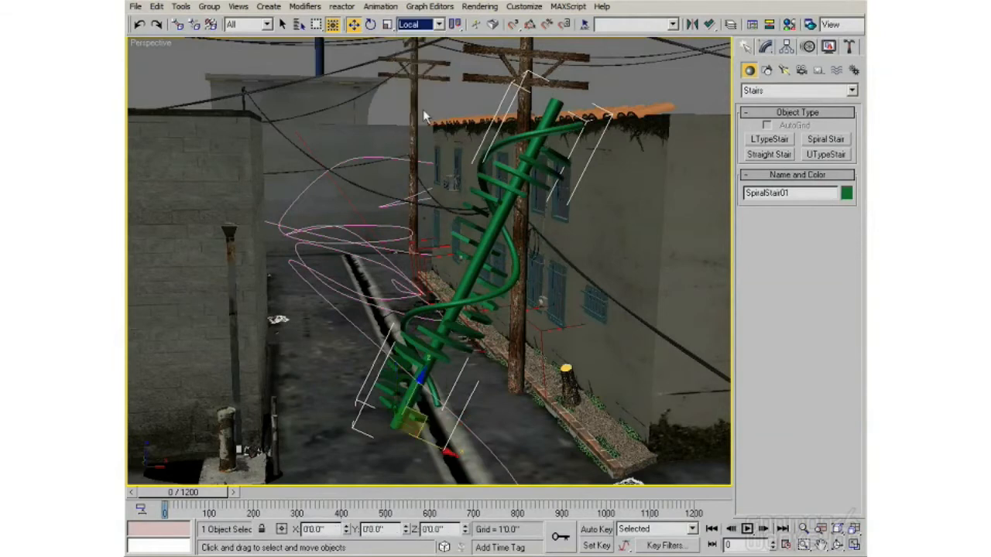
drag(459, 443, 443, 443)
drag(418, 387, 384, 434)
- Try scaling the leaning staircase along the vertical axis in View coordinates, and undo the scaling
alt+middle_drag(436, 362, 504, 224)
key(r)
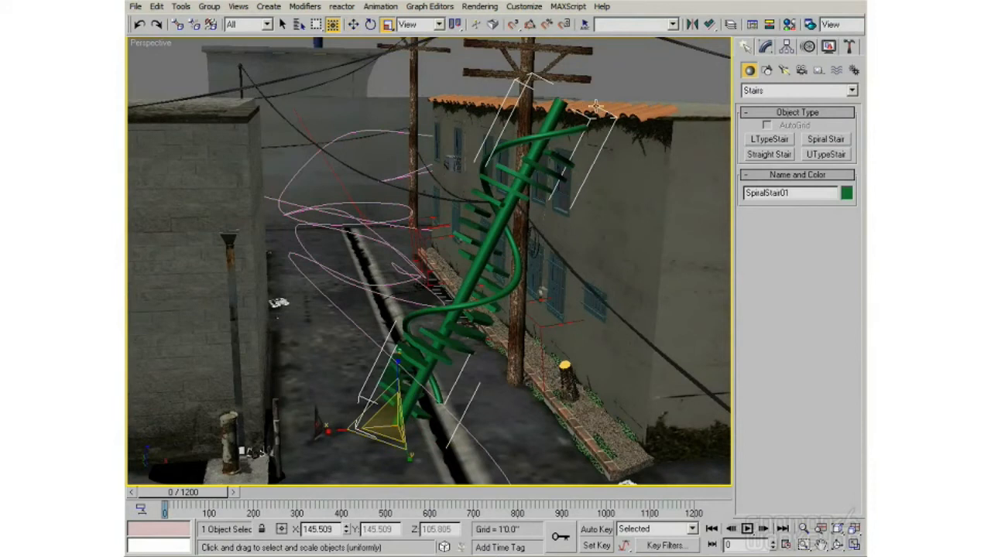
drag(398, 353, 399, 386)
key(ctrl+z)
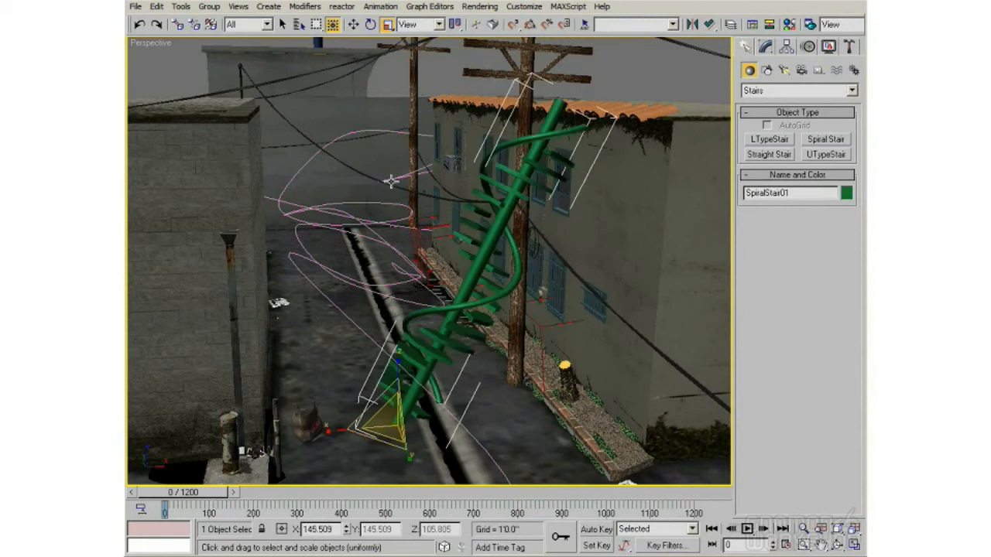
- Set the Scale reference coordinate system to World and try scaling the staircase along the World Z axis
click(424, 28)
click(414, 53)
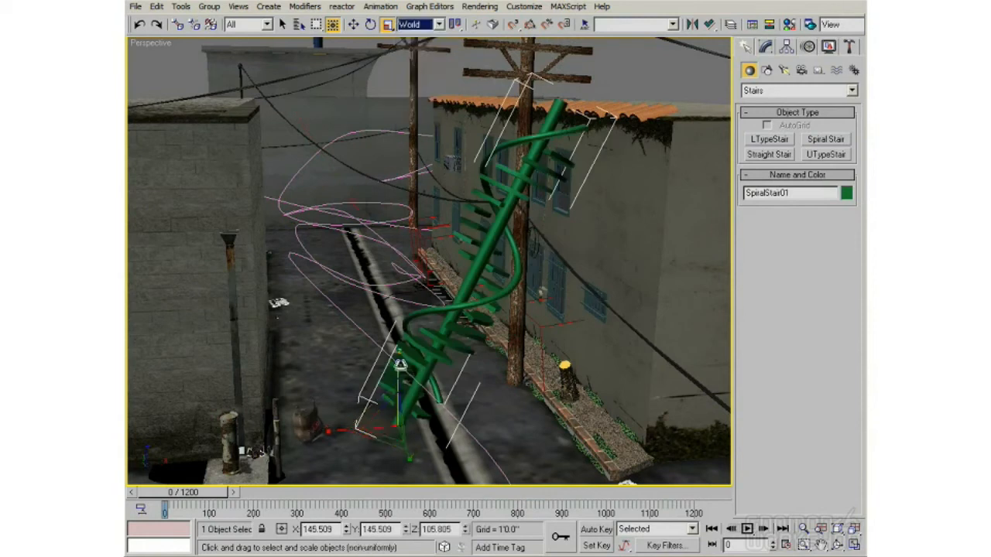
drag(398, 361, 398, 394)
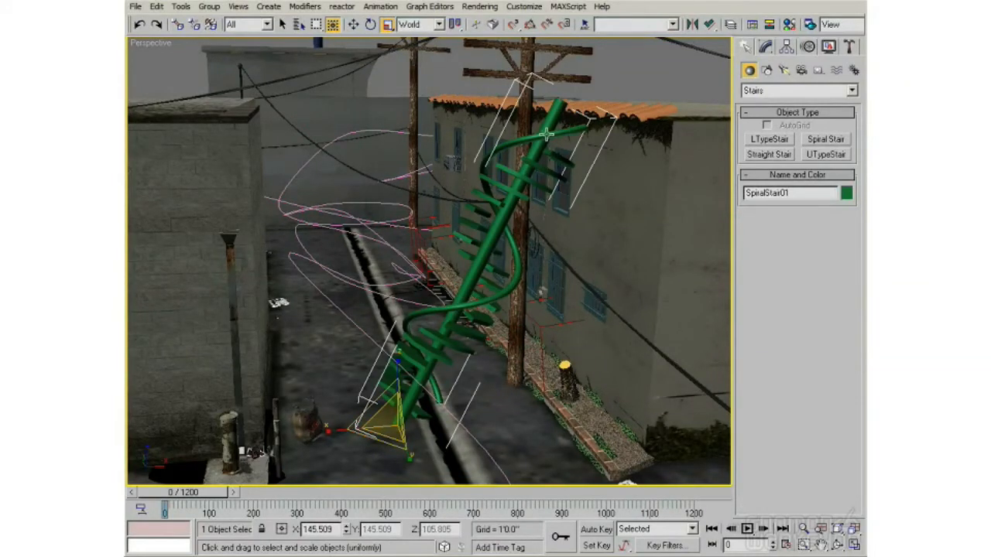
- Set the Scale reference coordinate system to Local and stretch the leaning staircase slightly along its own Z axis
click(418, 24)
click(418, 73)
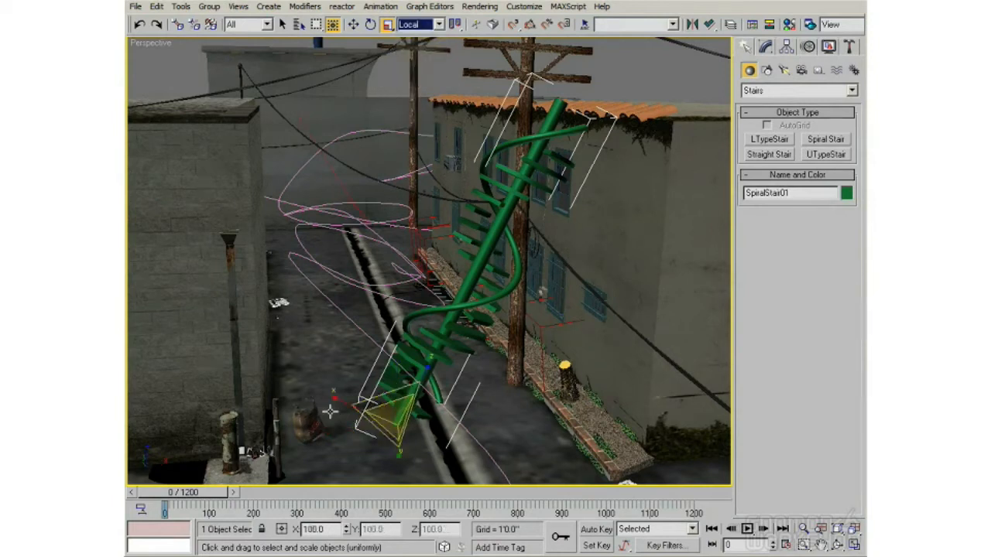
key(r)
mouse_move(429, 363)
mouse_down()
mouse_move(435, 354)
mouse_move(429, 364)
mouse_up()
key(r)
key(r)
key(r)
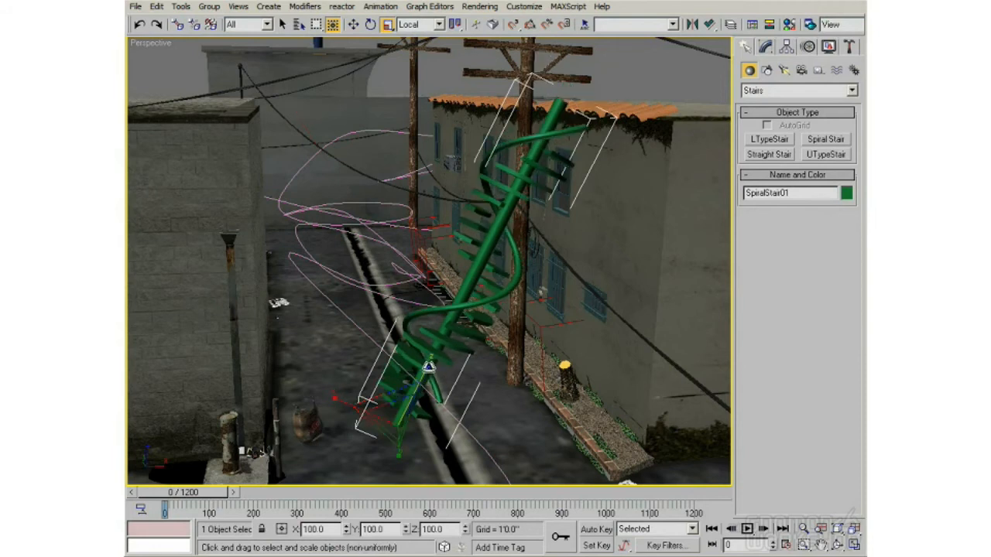
drag(428, 365, 427, 365)
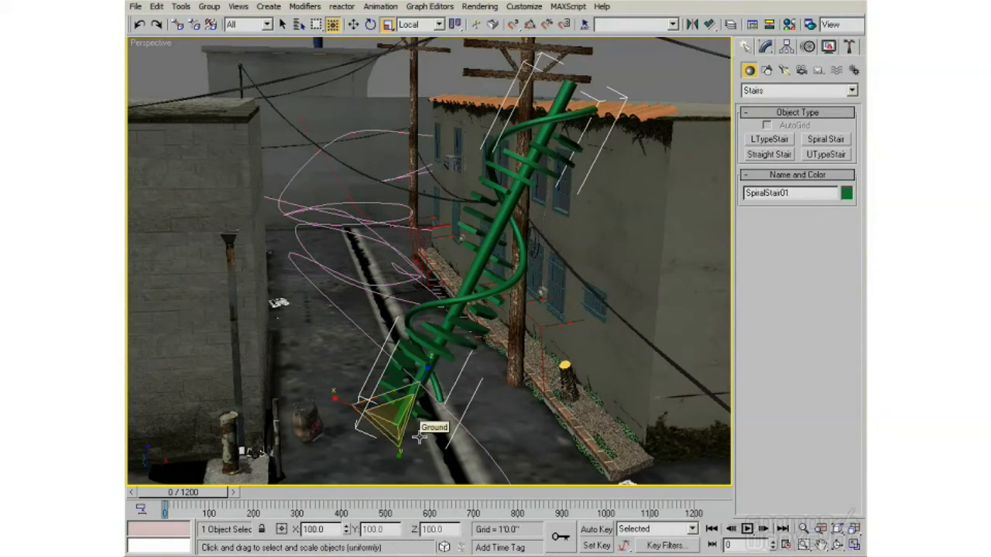
- Rotate the stretched staircase slightly freehand in Local coordinates and try its local axes with Move
click(370, 24)
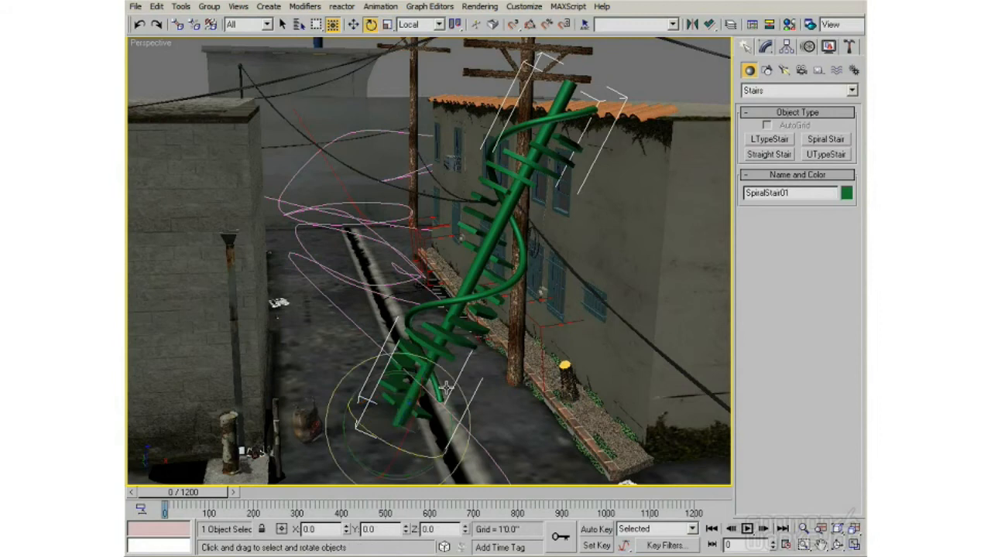
mouse_move(404, 364)
mouse_down()
mouse_move(406, 373)
mouse_move(397, 369)
mouse_up()
click(353, 25)
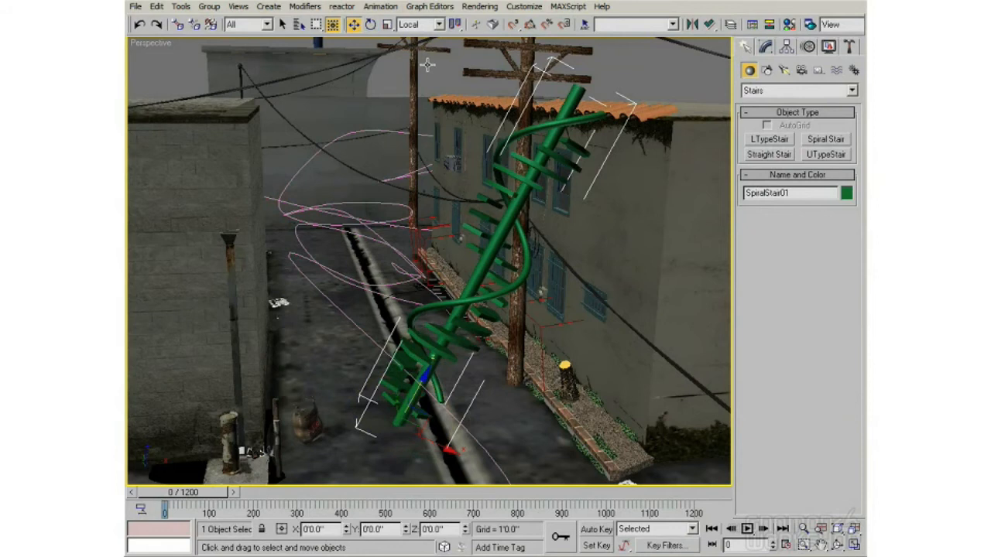
drag(418, 273, 397, 402)
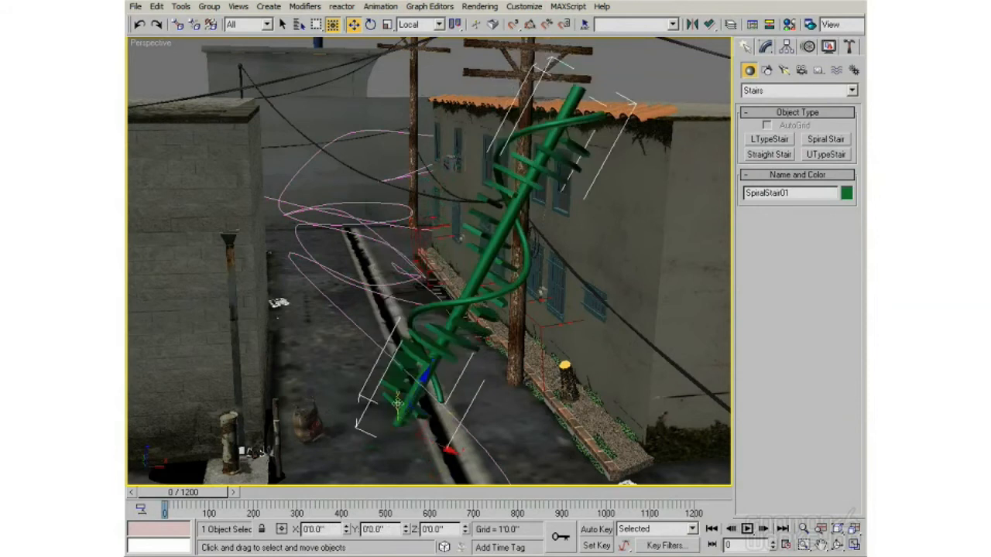
- Set Move to World coordinates and move the staircase along the ground down the alley to about X 3'5", Y 14'4"
click(428, 26)
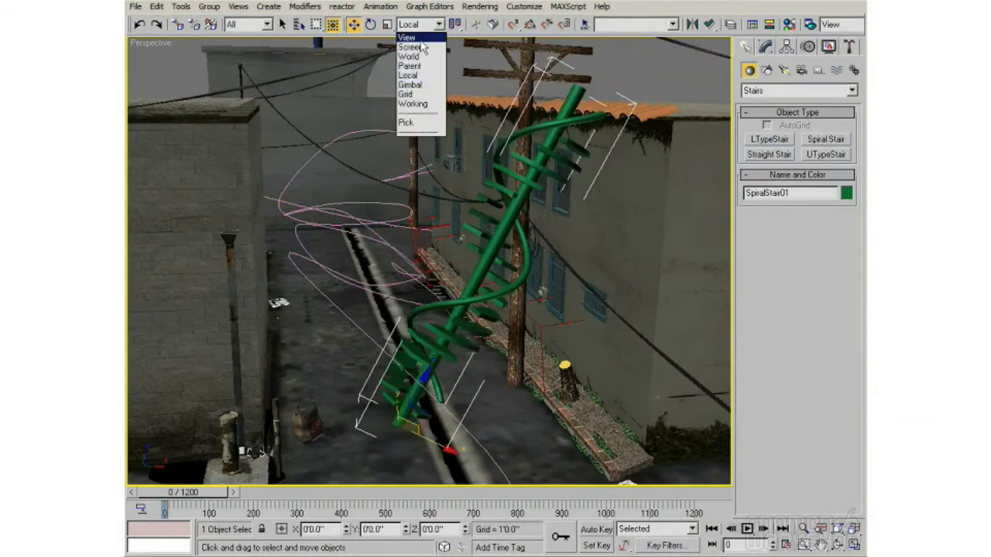
click(418, 56)
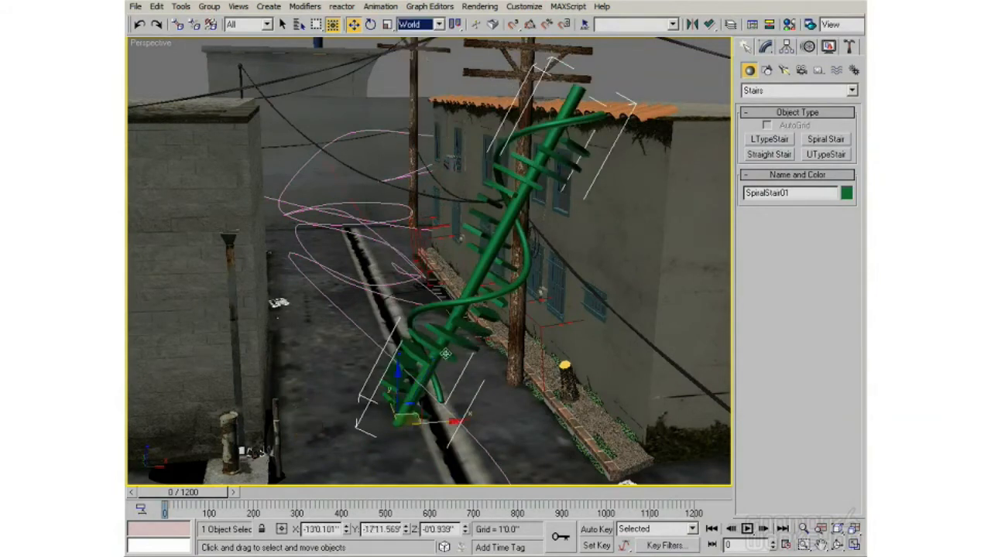
drag(413, 415, 354, 280)
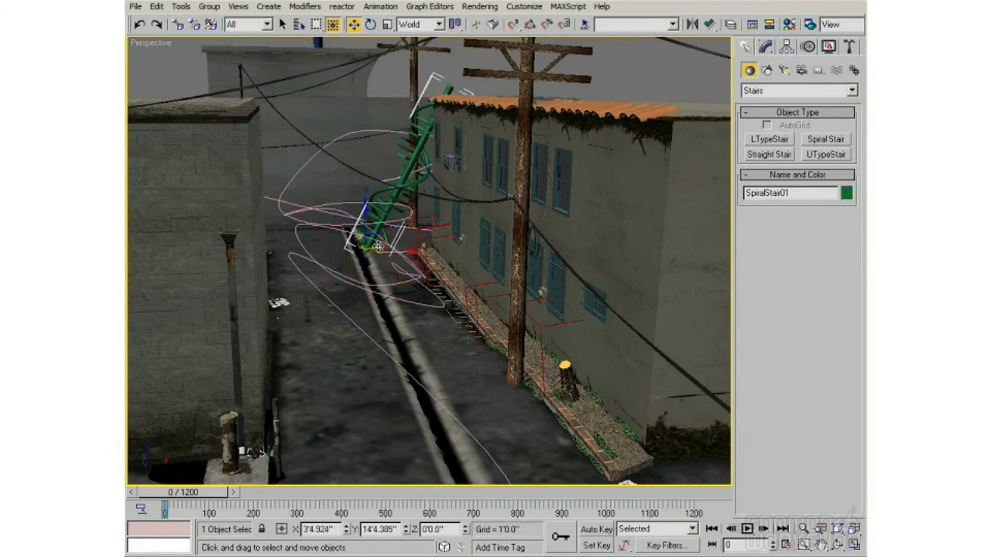
- Set the Rotate reference coordinate system to World and rotate the staircase about the World Z axis to about Z -47 degrees
click(371, 25)
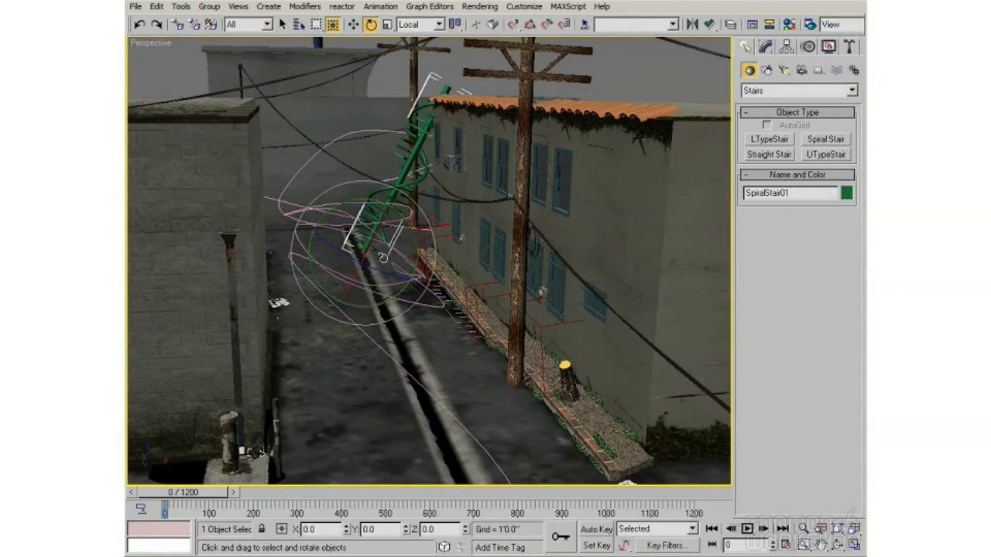
click(418, 24)
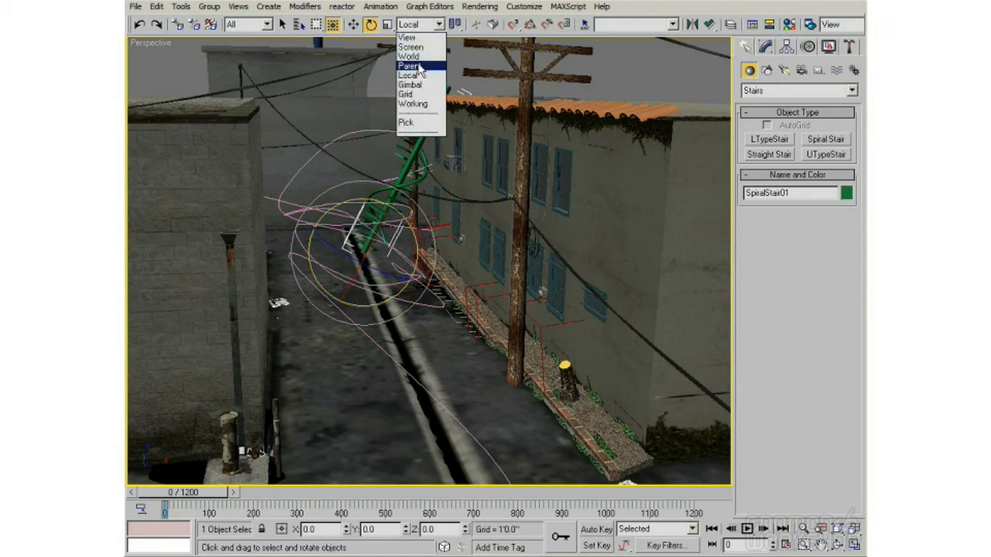
click(418, 56)
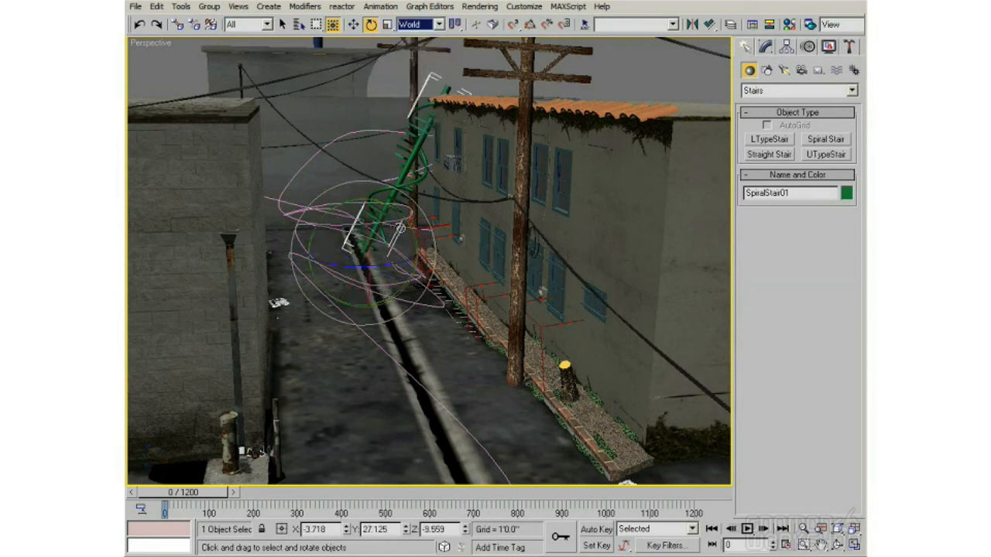
drag(401, 265, 391, 241)
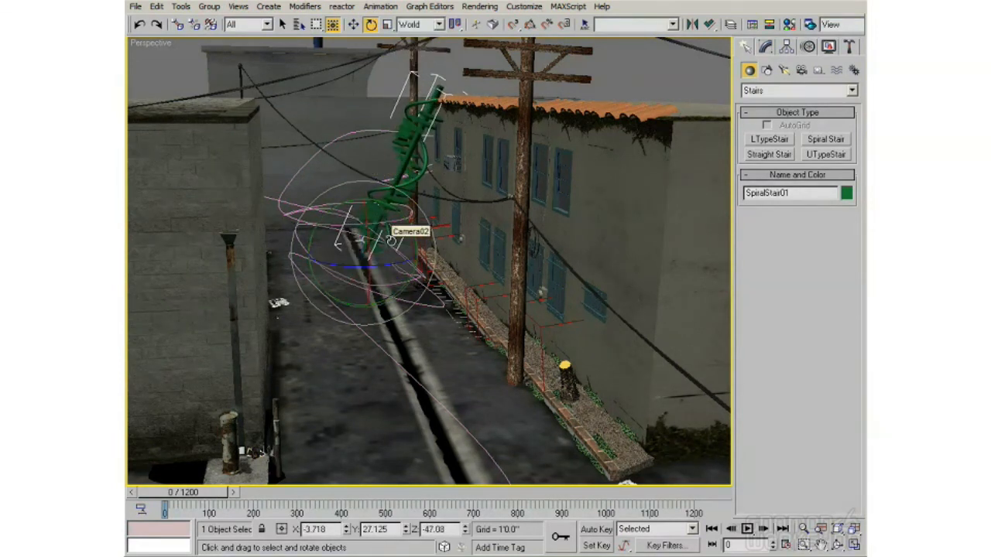